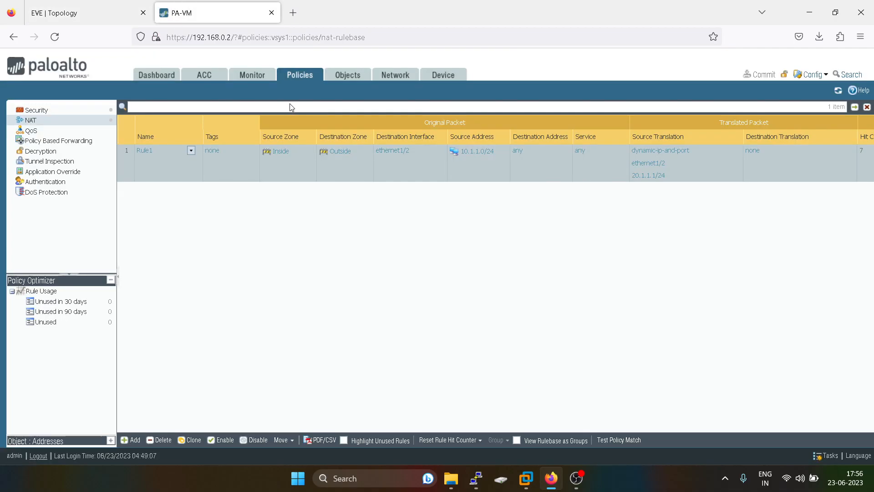
Open the NAT rule Rule1 for editing and set its source address translation type to Dynamic IP
click(144, 151)
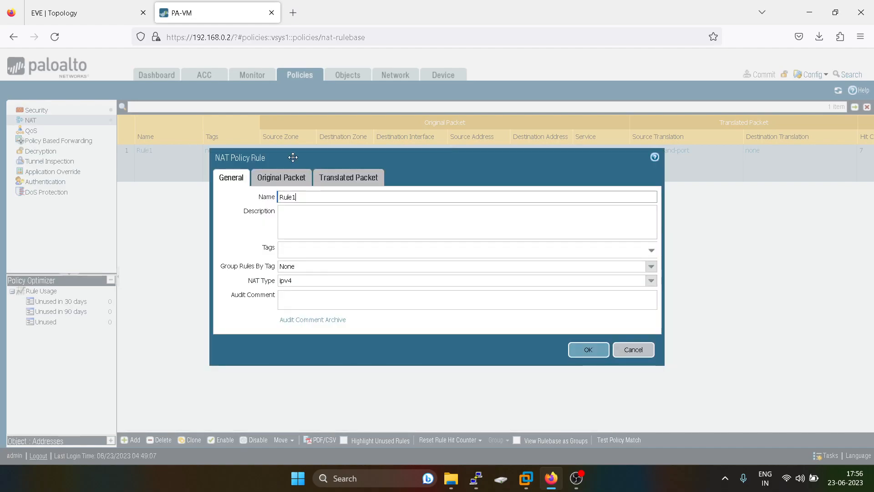
click(282, 178)
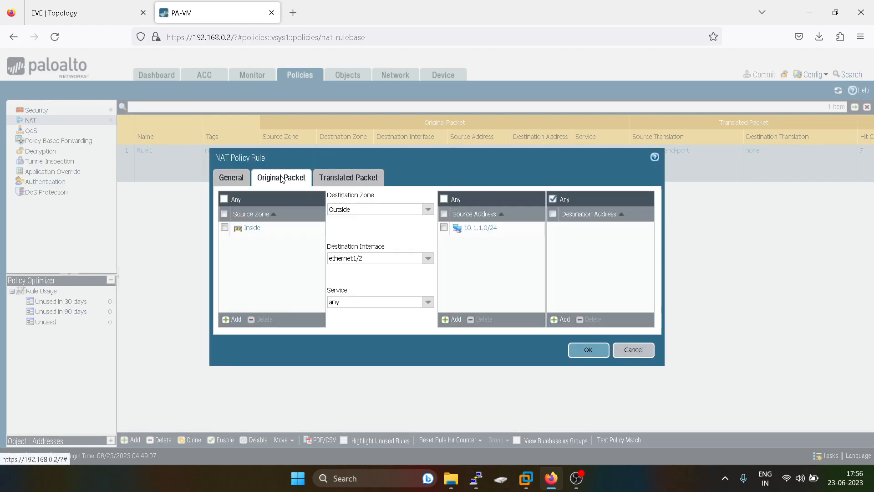
click(323, 180)
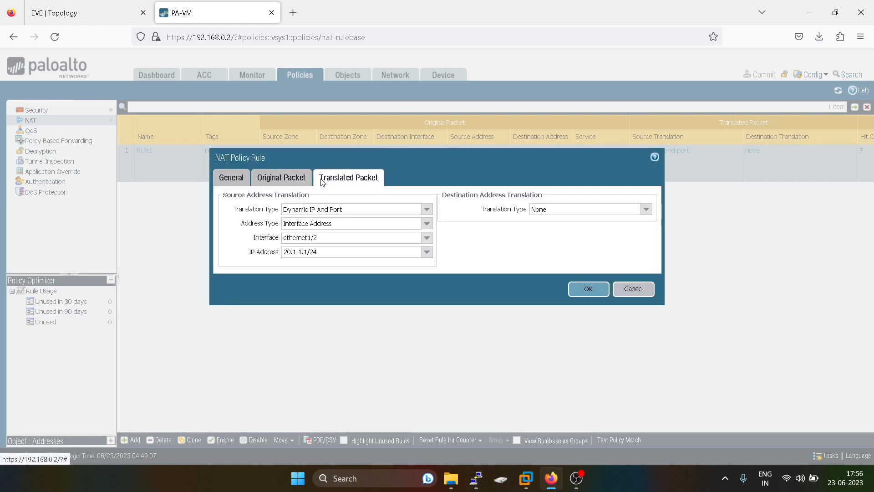
click(427, 209)
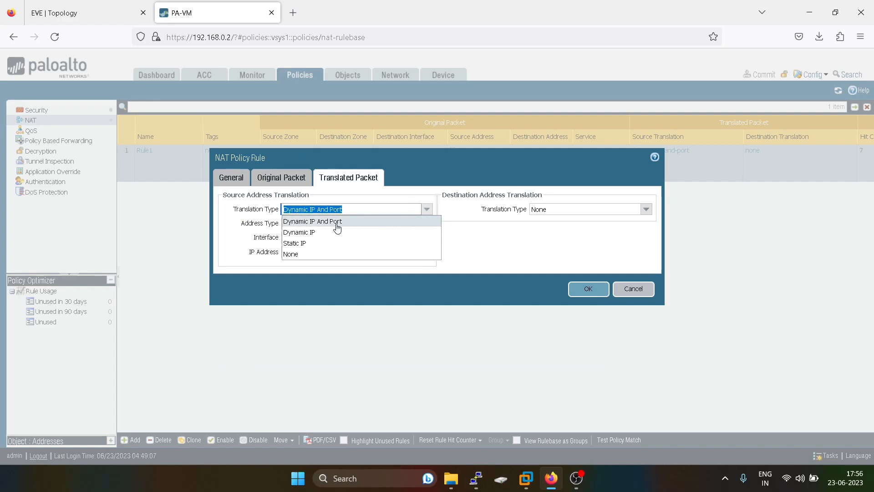
click(310, 233)
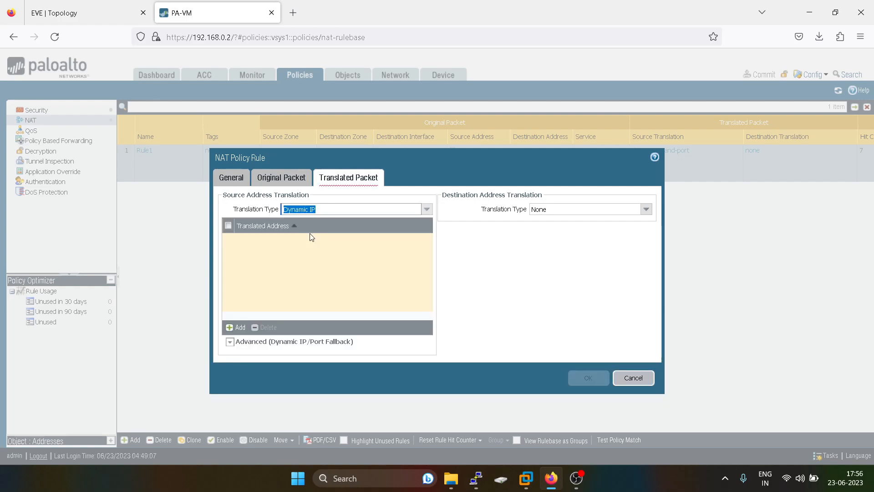
Switch to the 7206VXR router's console from the EVE topology and enter privileged mode with enable
click(53, 14)
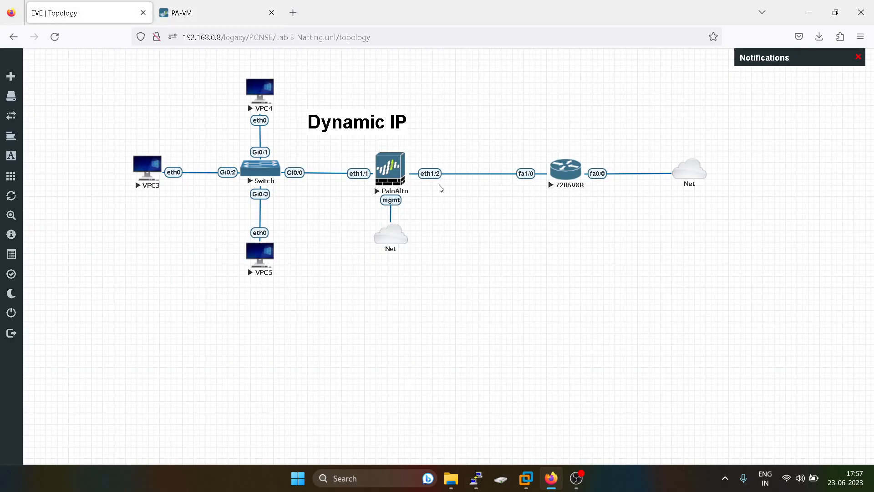
click(232, 7)
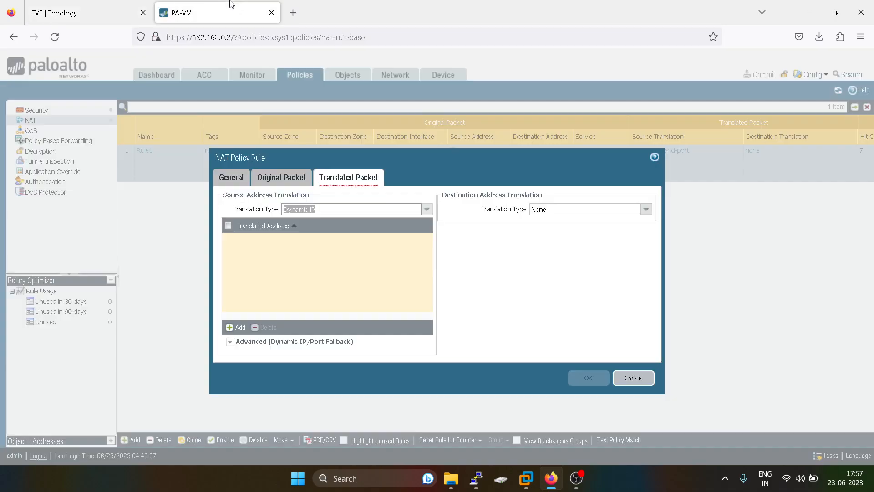
click(122, 7)
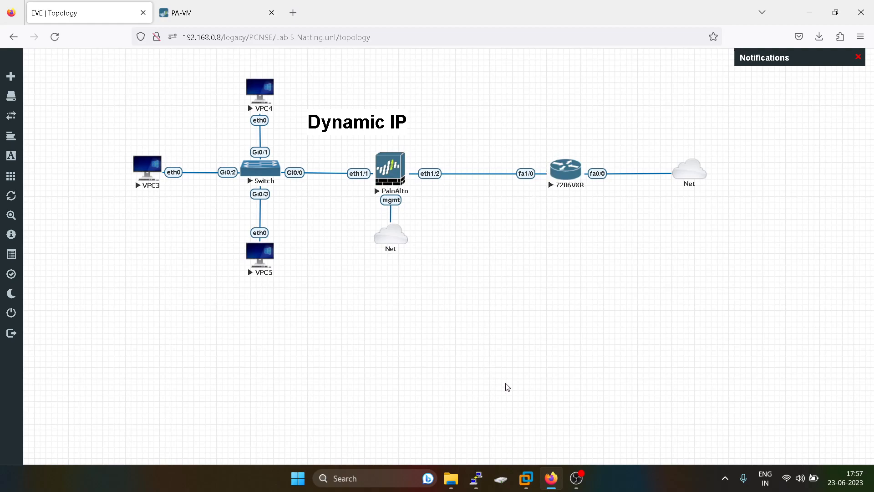
mouse_move(482, 483)
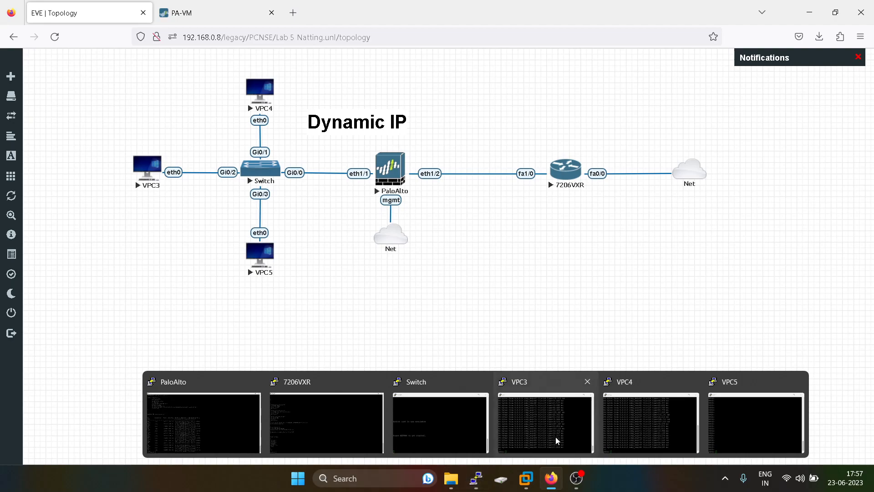
click(356, 417)
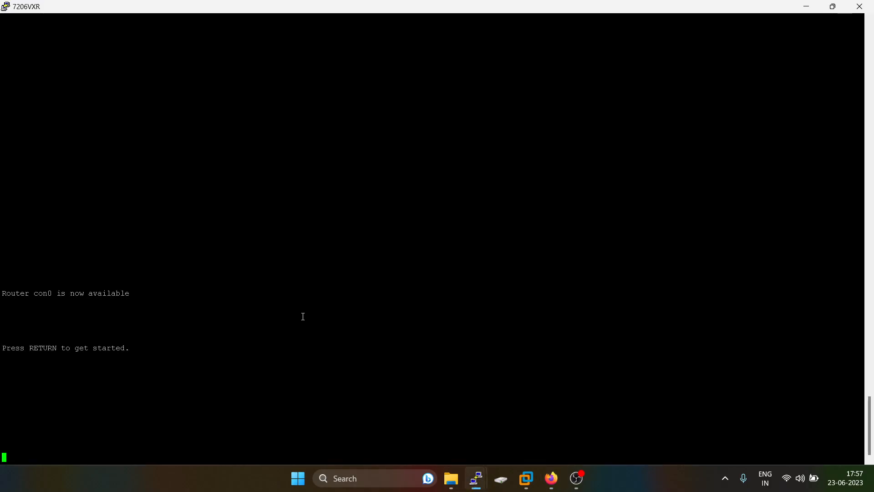
key(Return)
key(Return)
key(Return)
key(Return)
text(en)
key(Tab)
key(Return)
key(Return)
List the router's interface addresses with "sh ip int brief", and put the console away
text(sh ip int bri)
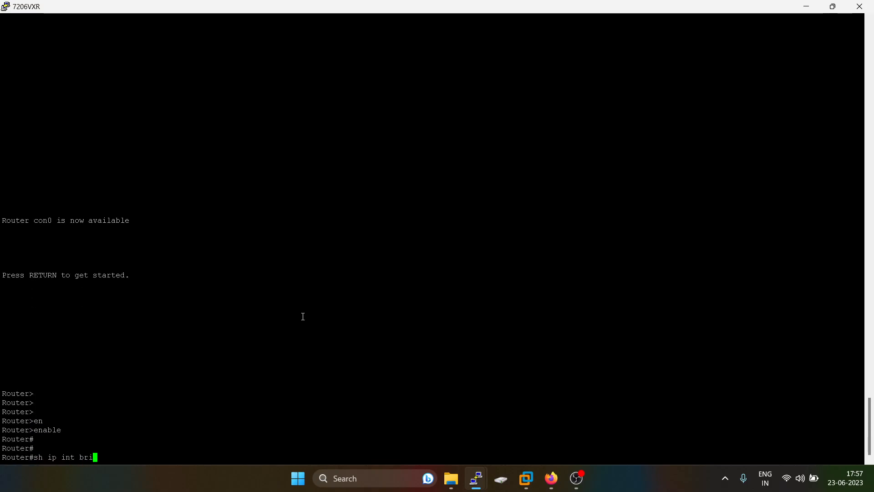
key(Tab)
key(Return)
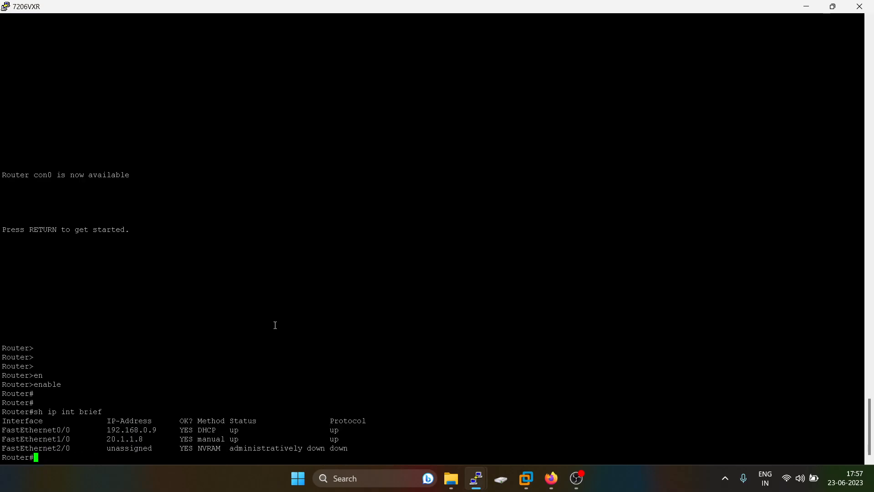
click(806, 6)
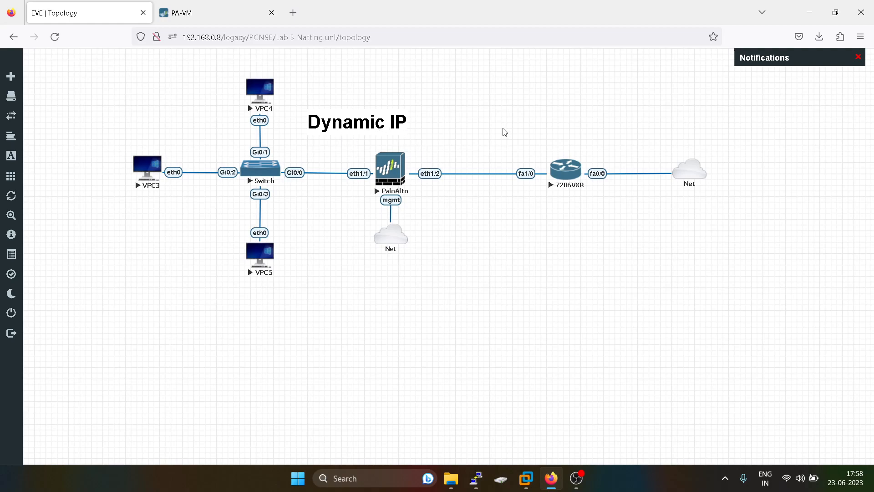
Back in the PA-VM NAT rule, add 20.1.1.2/24 as a translated source address
click(193, 15)
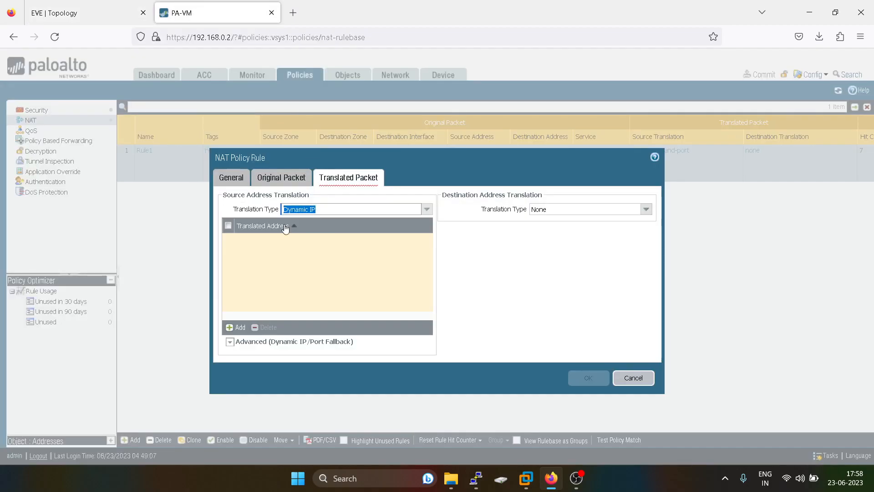
click(236, 327)
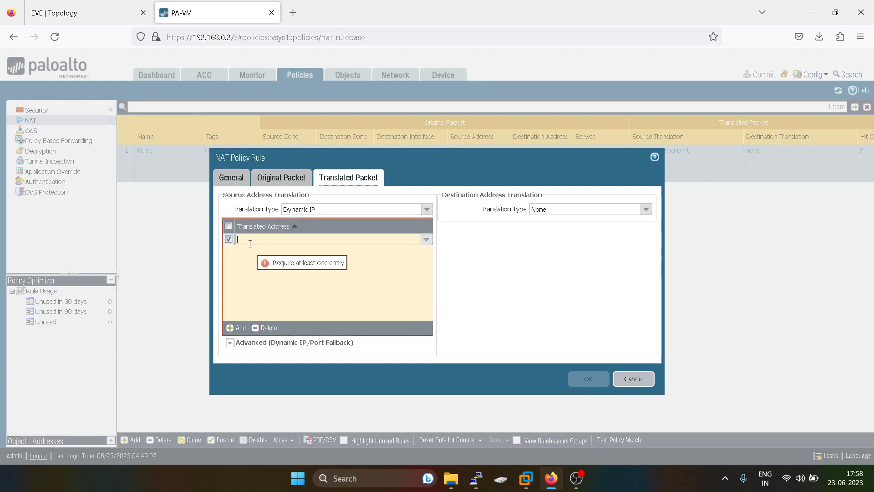
text(20.1.1.2/24)
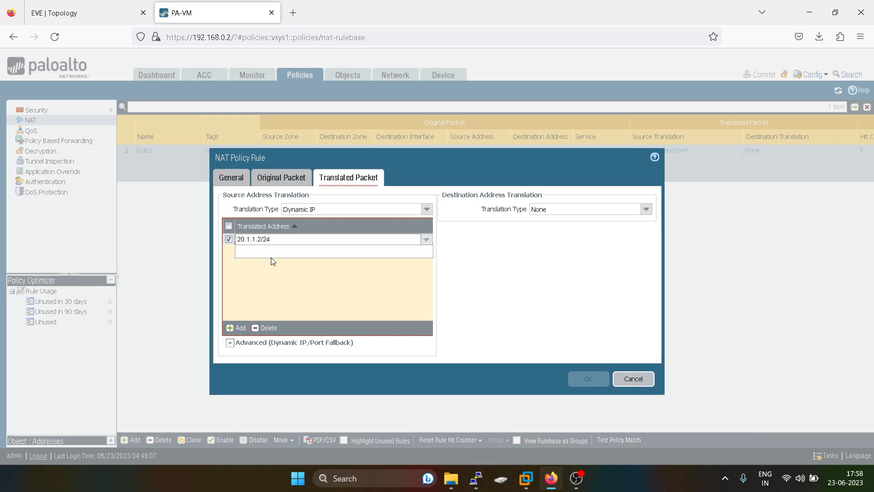
click(296, 286)
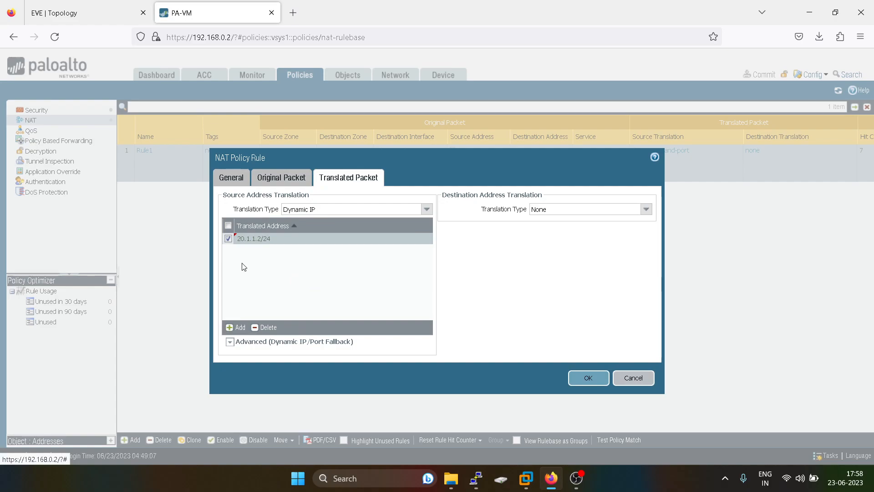
Change the translated address entry to the range 20.1.1.2-20.1.1.3
click(266, 242)
click(274, 240)
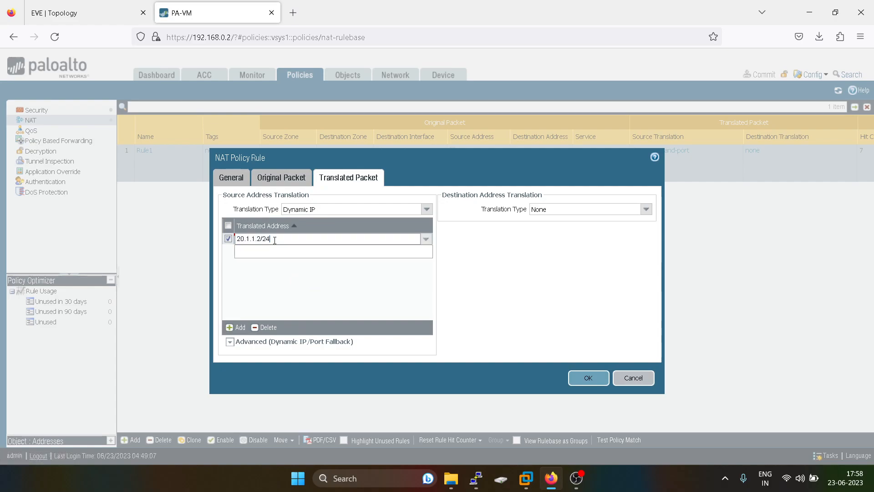
key(BackSpace)
key(BackSpace)
key(BackSpace)
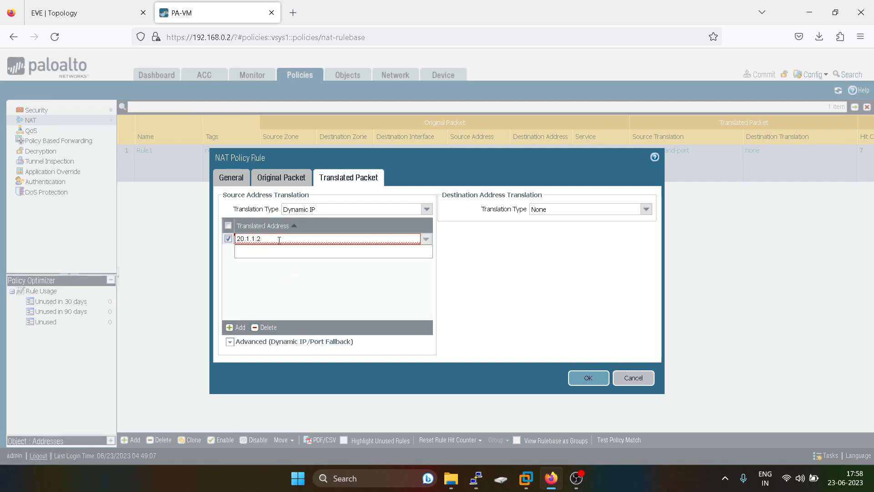
text(-20.1.1.3)
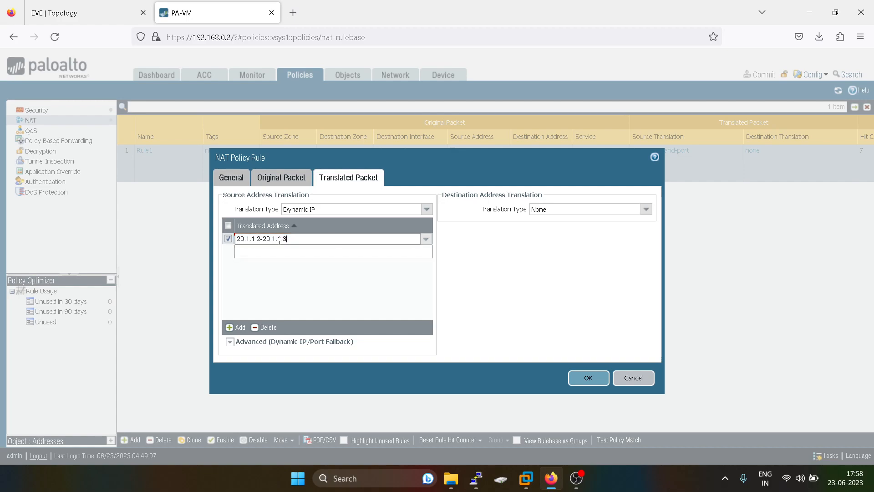
click(286, 284)
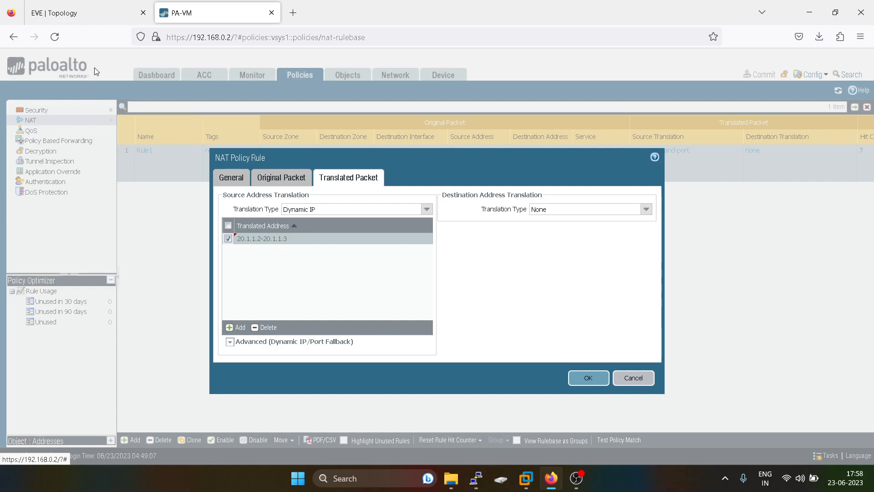
Save the edited NAT rule and commit all changes to the firewall
click(89, 18)
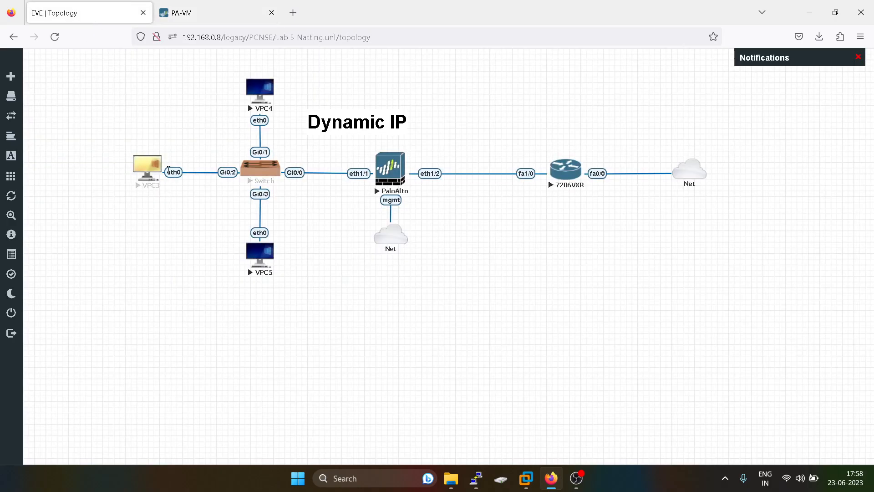
click(214, 13)
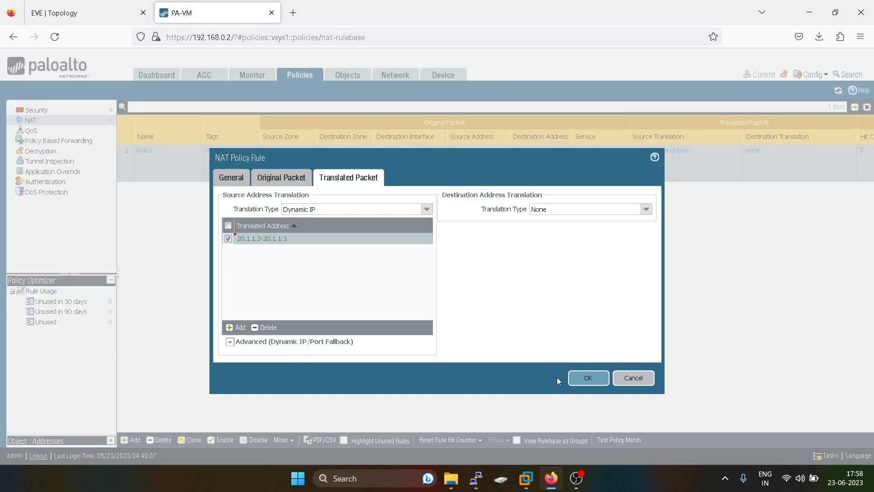
click(589, 378)
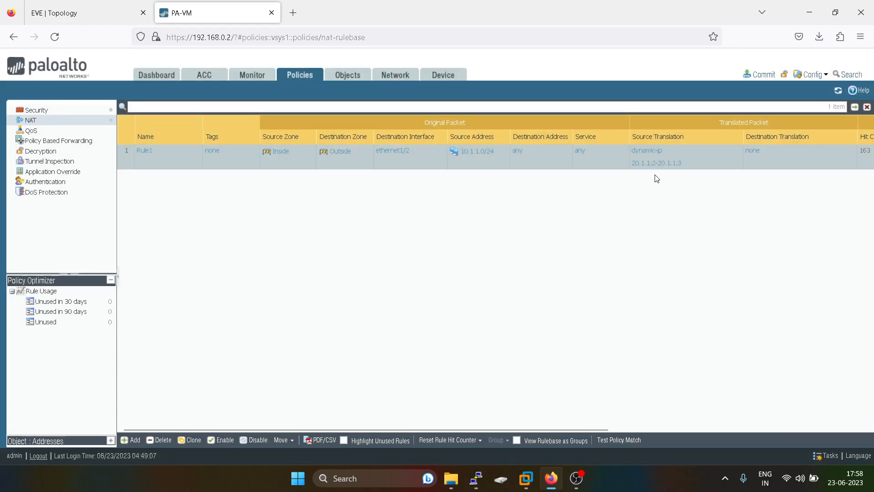
click(759, 74)
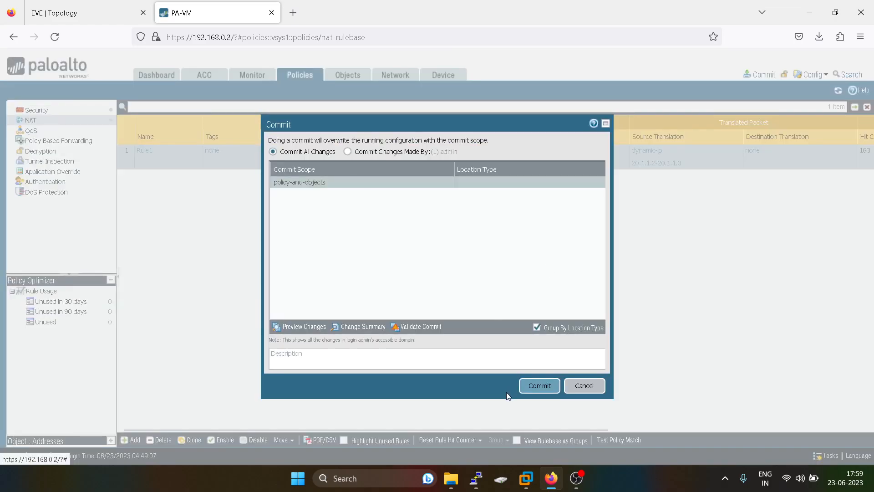
click(545, 391)
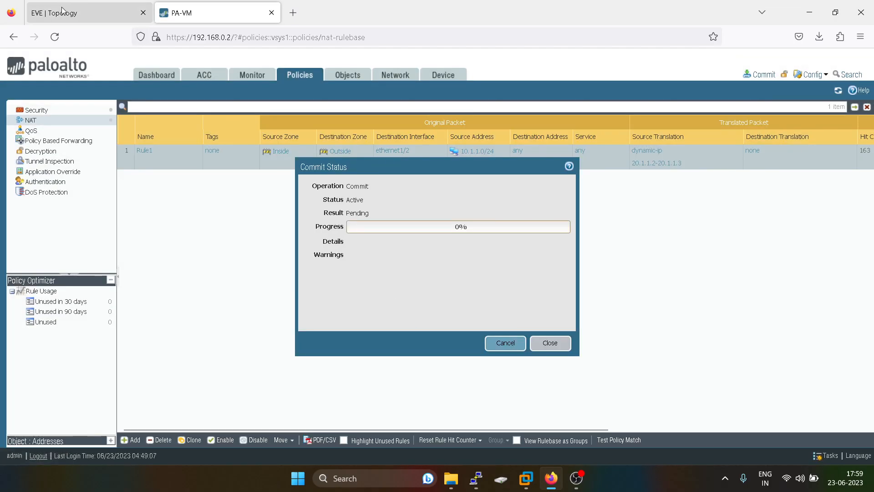
Switch to the VPC3 console and start a continuous ping with "ping 8.8.8.8 -t"
click(63, 12)
mouse_move(474, 476)
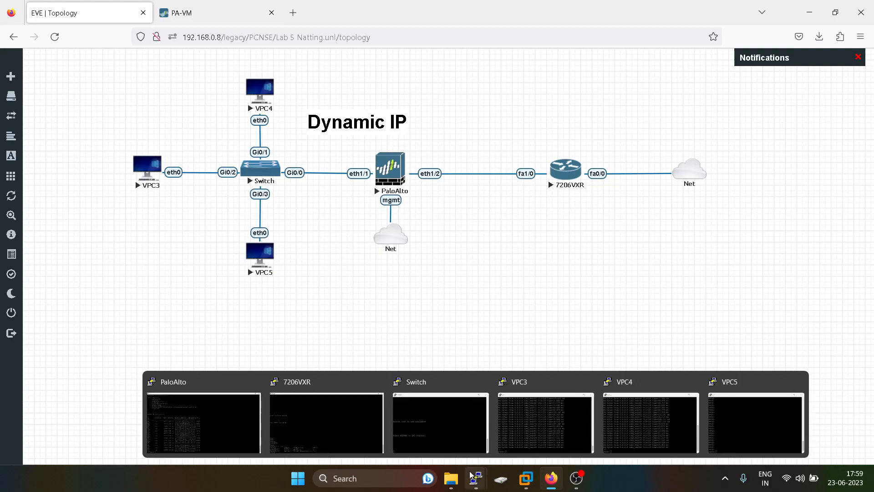
click(578, 414)
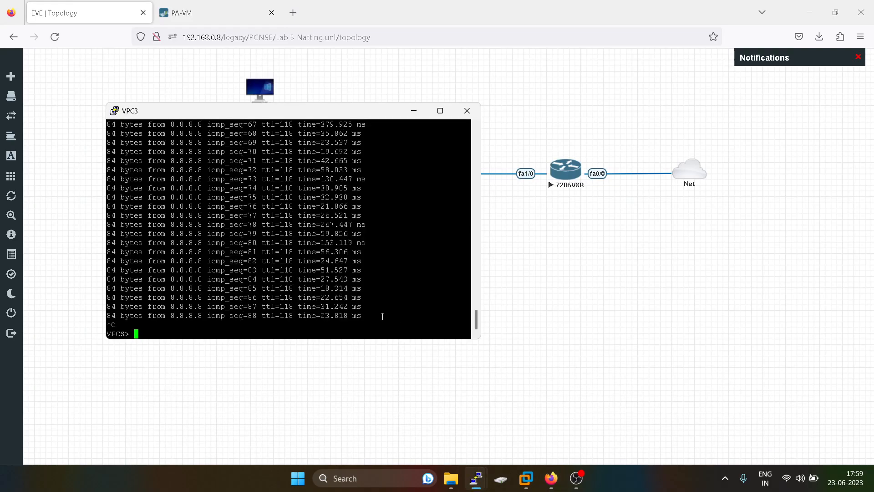
key(Return)
key(Return)
key(Return)
key(Return)
key(Return)
key(Up)
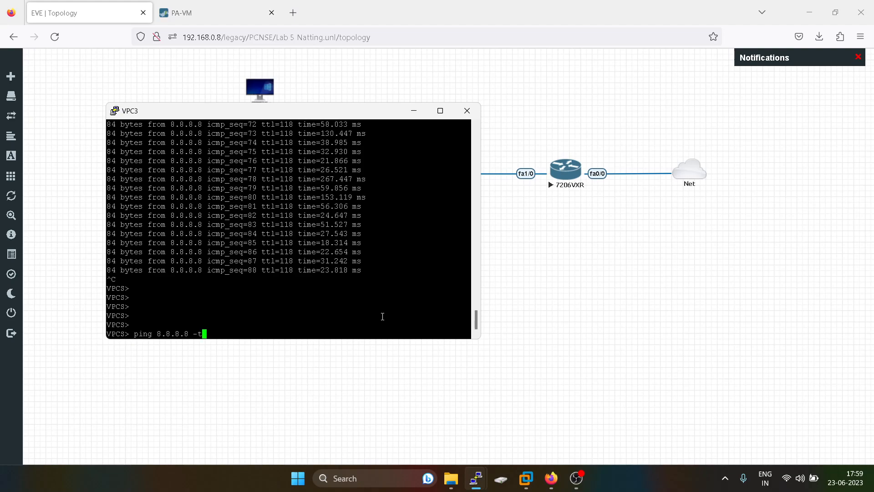
key(Return)
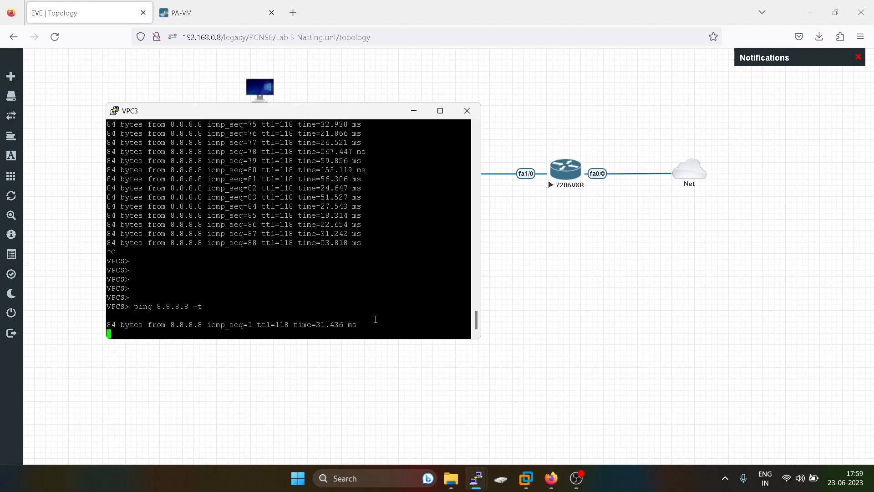
click(518, 331)
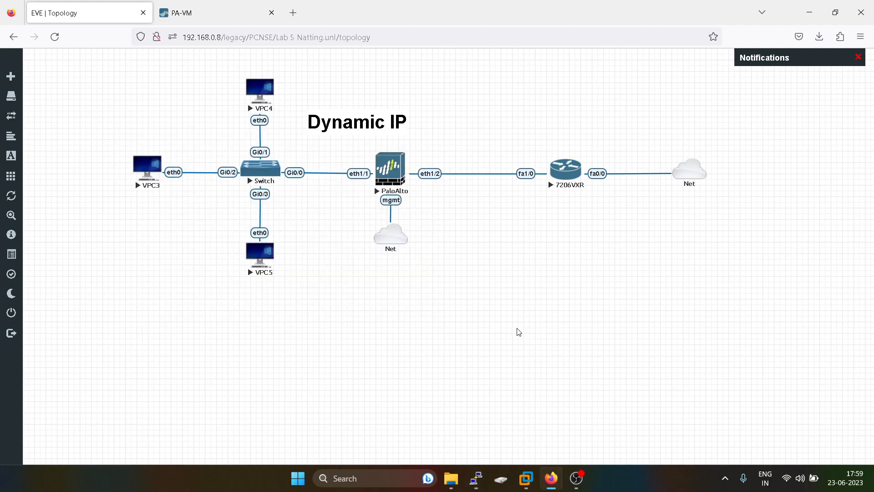
Bring up the VPC3 console to watch its ping, and start "ping 8.8.8.8 -t" in the VPC4 console
click(223, 9)
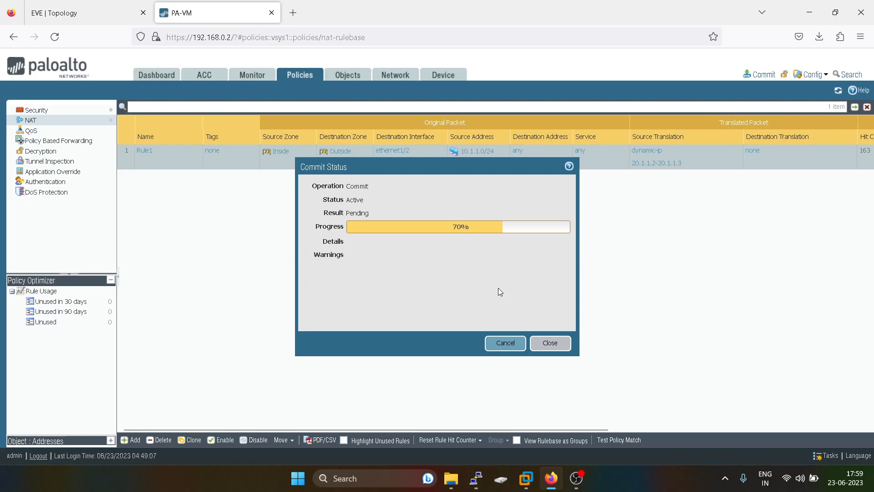
mouse_move(473, 483)
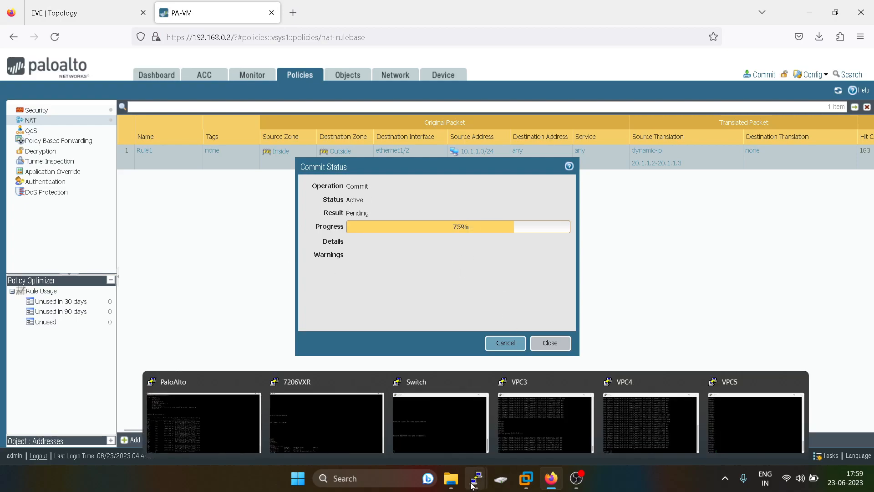
click(549, 440)
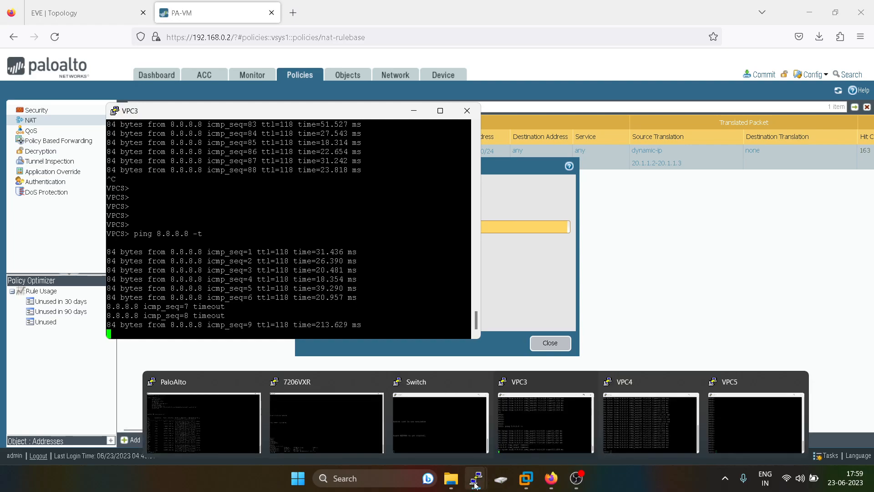
click(612, 427)
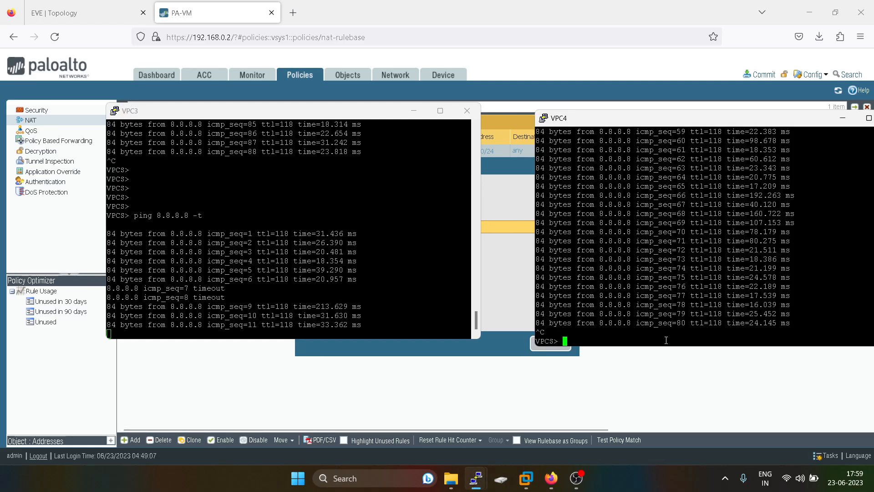
key(Up)
key(Return)
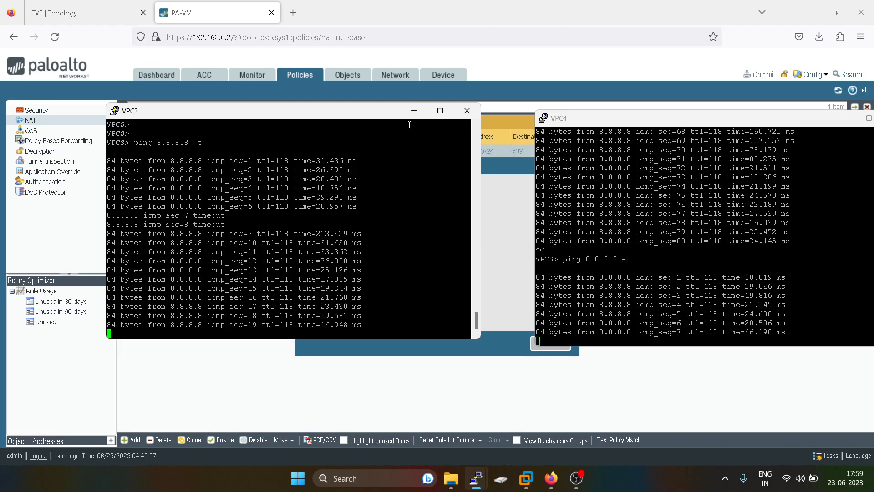
click(414, 110)
click(841, 118)
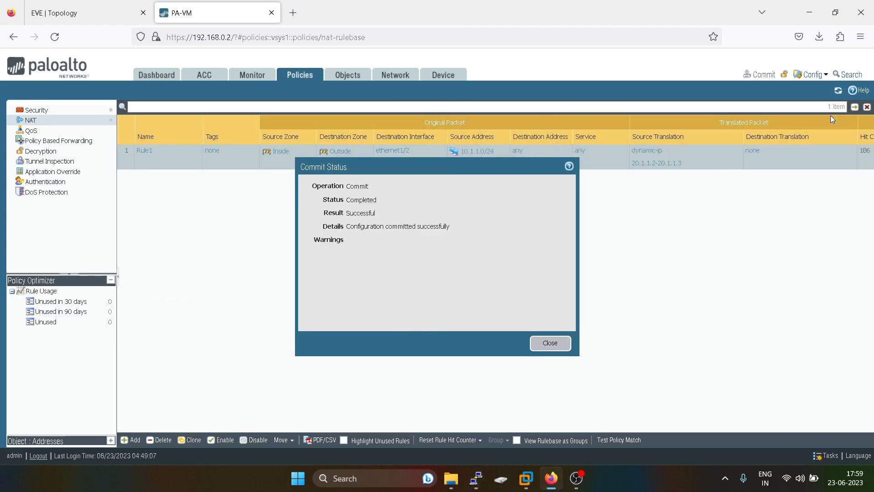
mouse_move(482, 476)
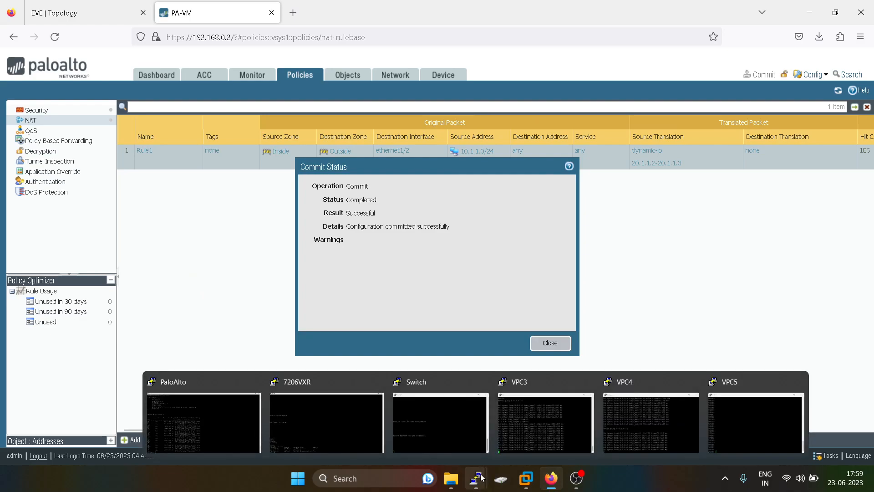
click(736, 430)
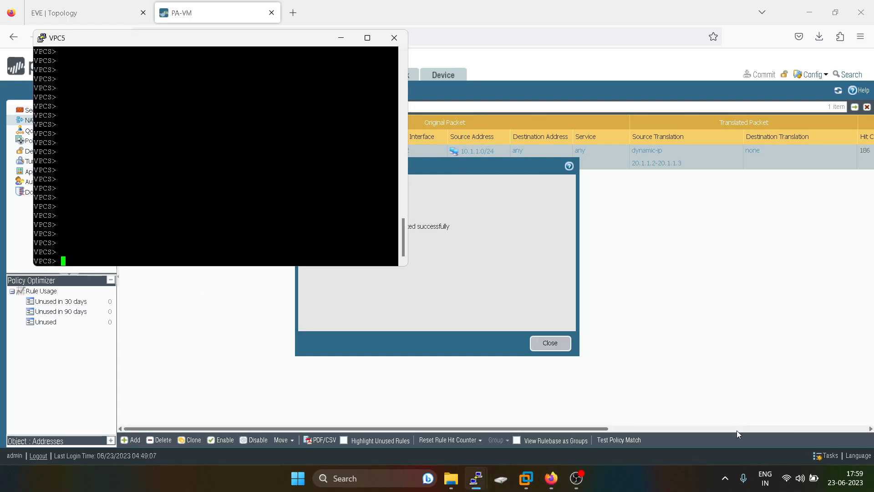
click(341, 38)
Dismiss the commit status and list the firewall's sessions in the PaloAlto console with "show session all"
click(545, 343)
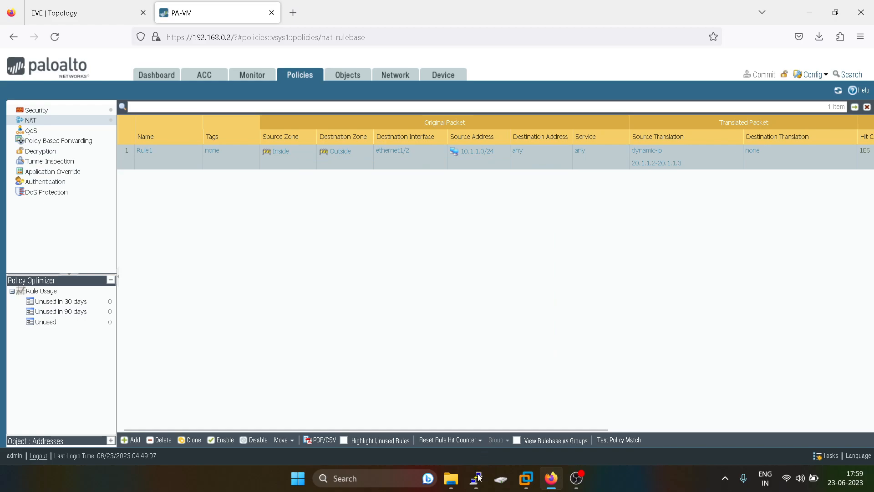
mouse_move(476, 477)
click(228, 430)
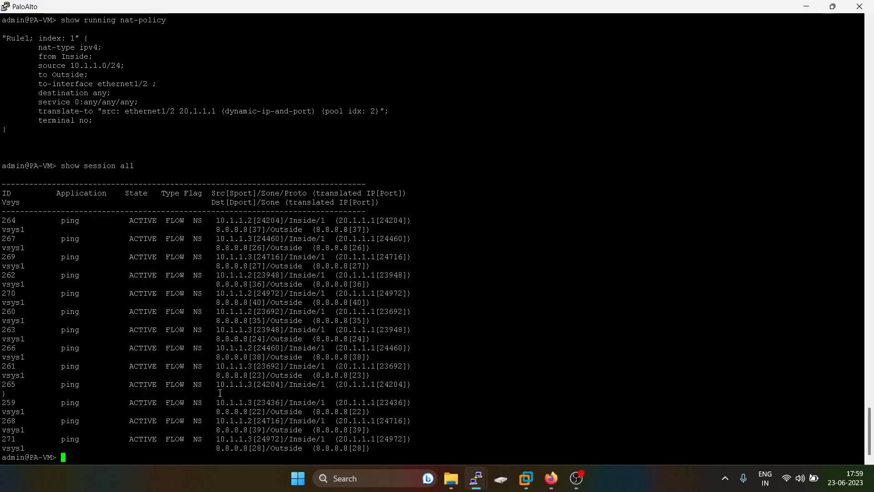
key(Up)
key(Return)
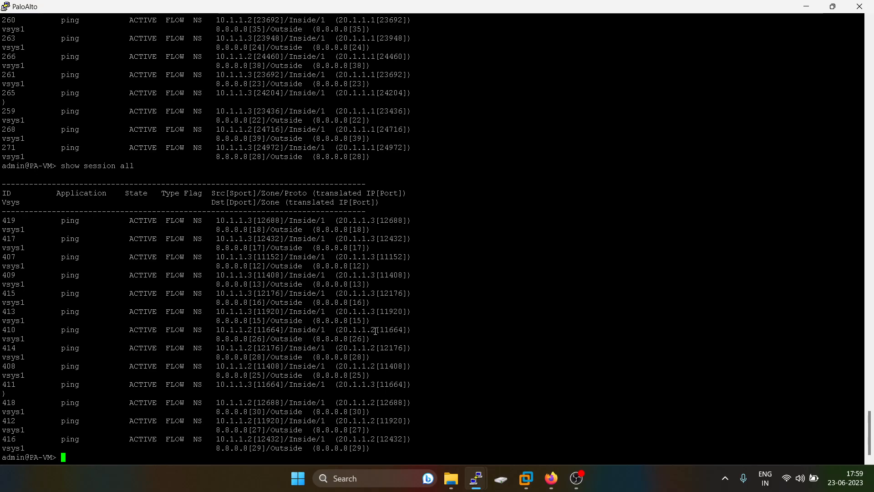
click(805, 6)
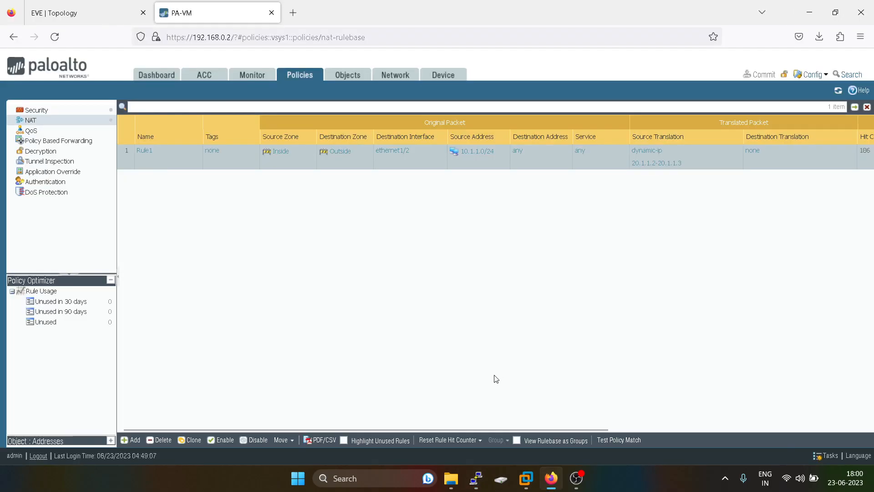
Start a continuous ping from the VPC5 console with "ping 8.8.8.8 -t" and put the console away
mouse_move(473, 480)
click(756, 414)
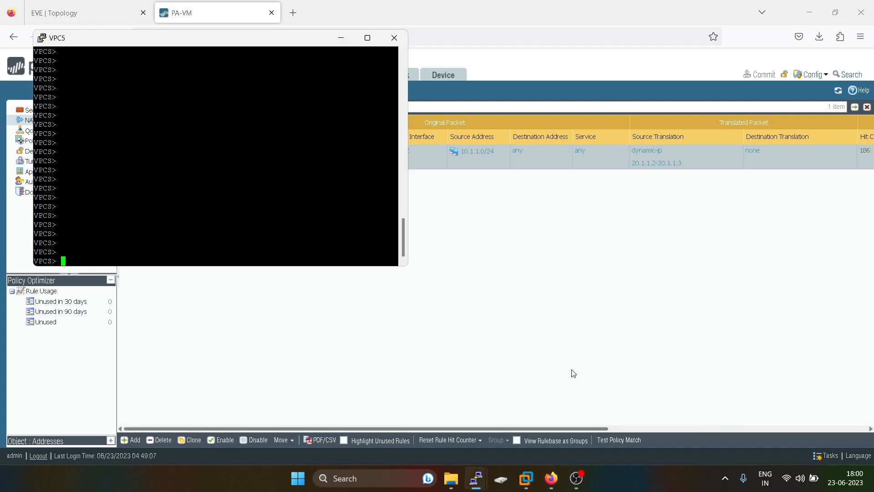
right_click(184, 263)
key(Return)
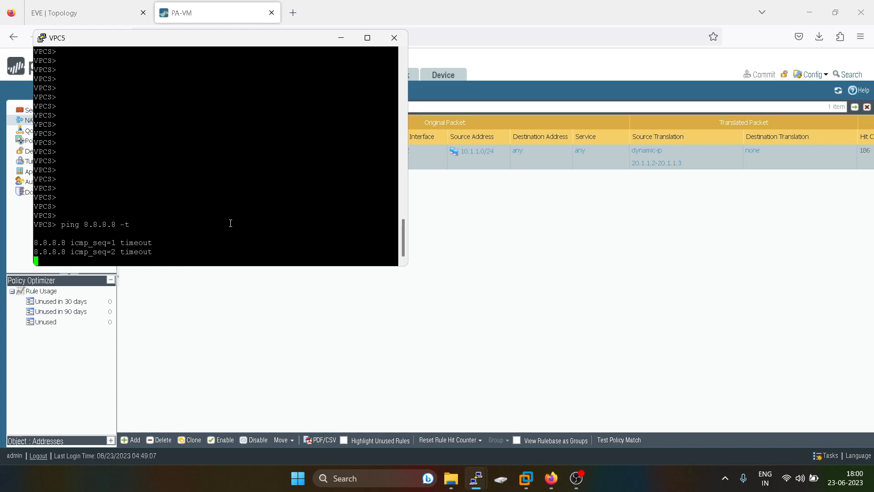
click(341, 38)
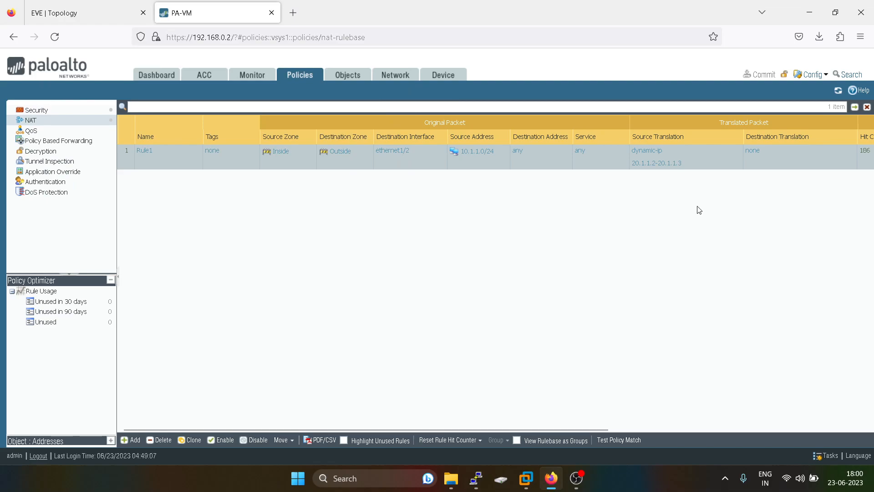
In NAT rule Rule1, set the translated source address range to 20.1.1.2-20.1.1.4
click(142, 151)
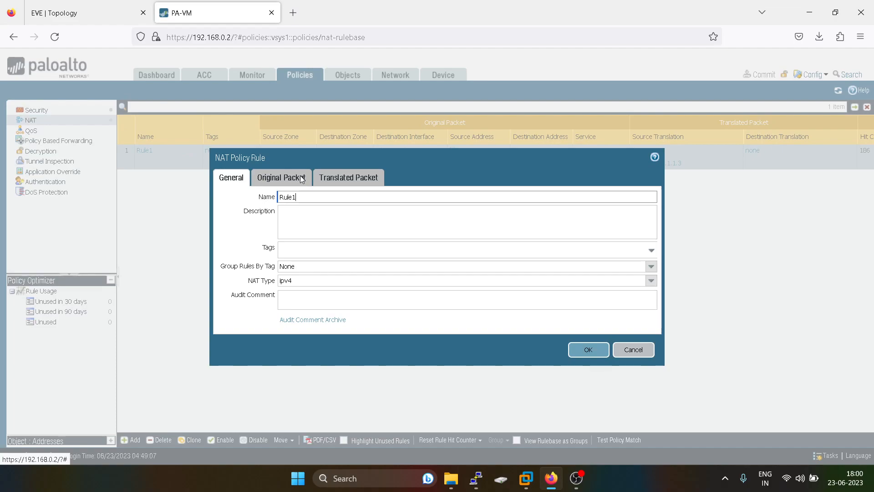
click(299, 176)
click(337, 177)
click(268, 239)
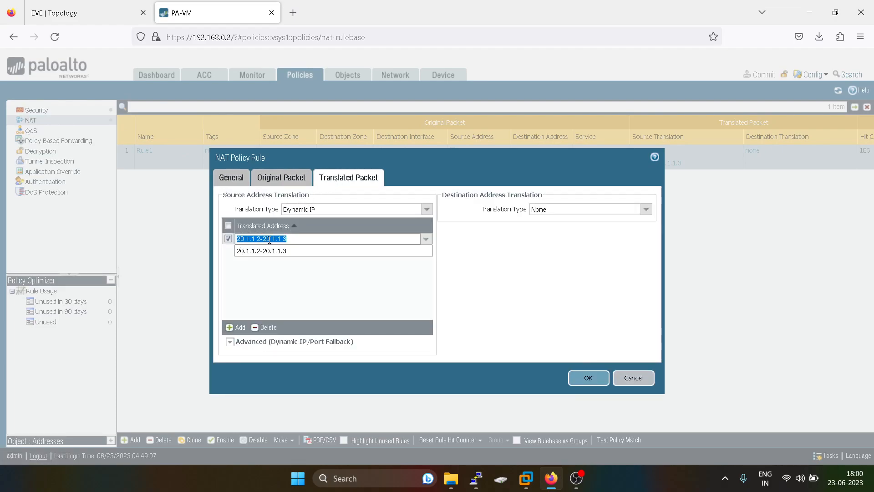
key(BackSpace)
text(4)
click(299, 304)
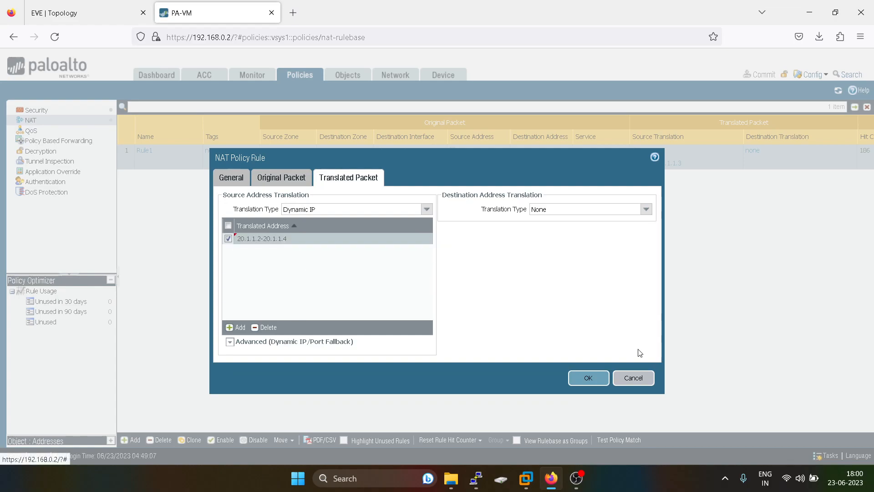
Save the extended address pool in Rule1 and commit all changes to the firewall
click(590, 376)
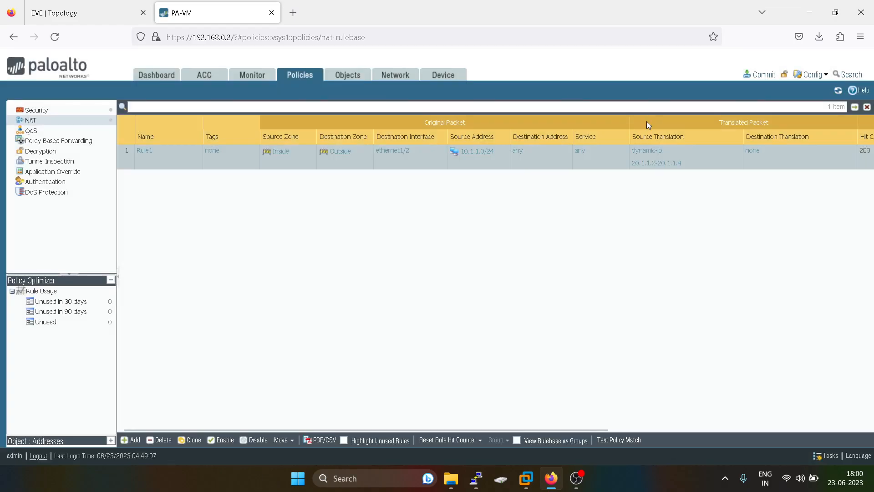
click(759, 74)
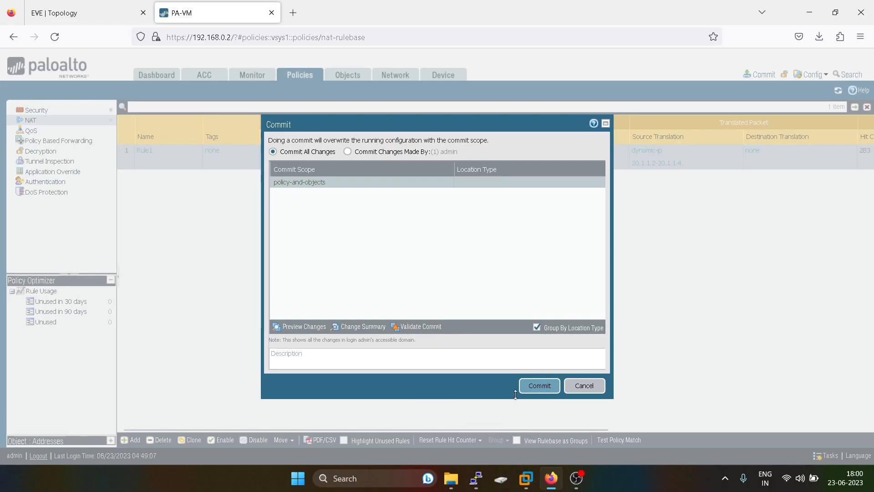
click(541, 386)
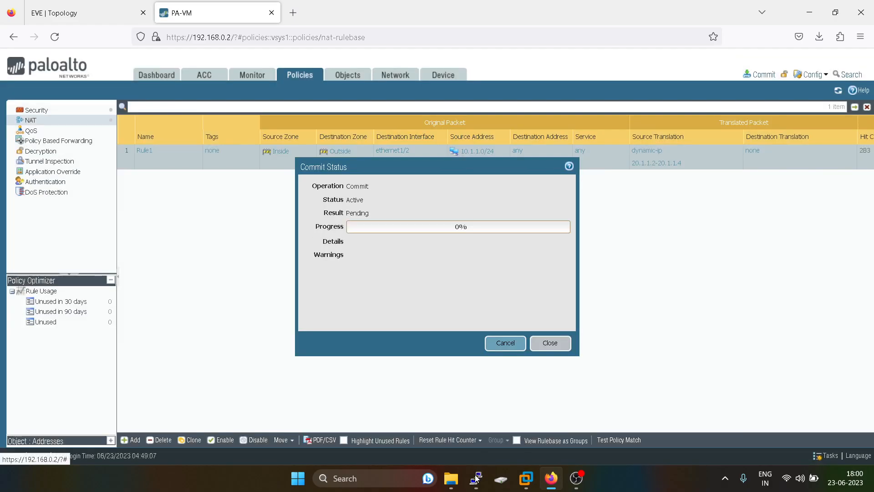
Bring up the VPC3, VPC4 and VPC5 consoles together to check their running pings to 8.8.8.8 during the commit
mouse_move(475, 478)
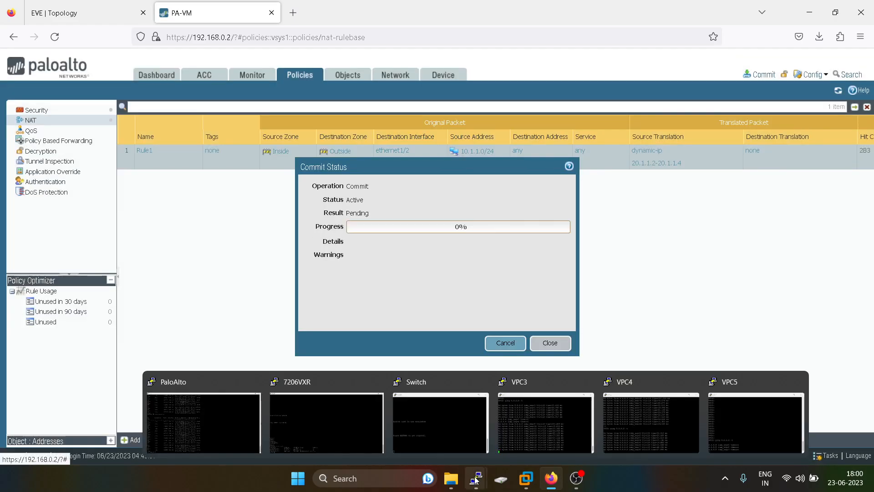
click(540, 429)
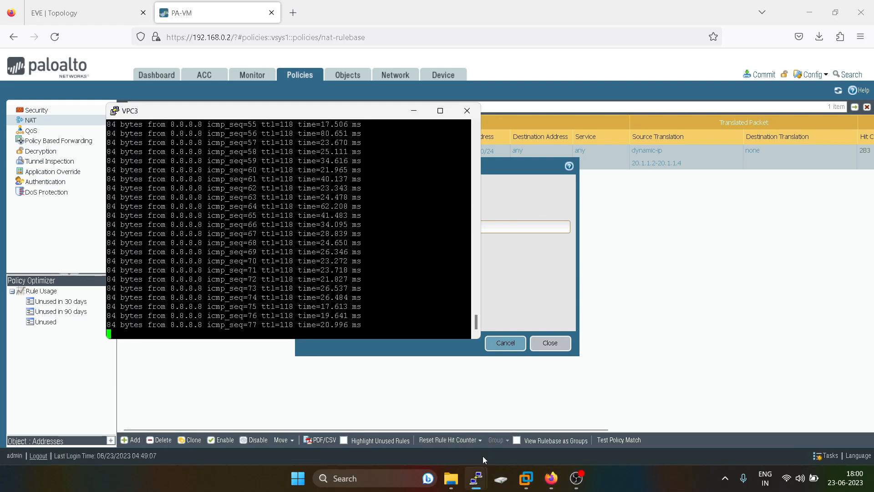
mouse_move(475, 486)
click(627, 429)
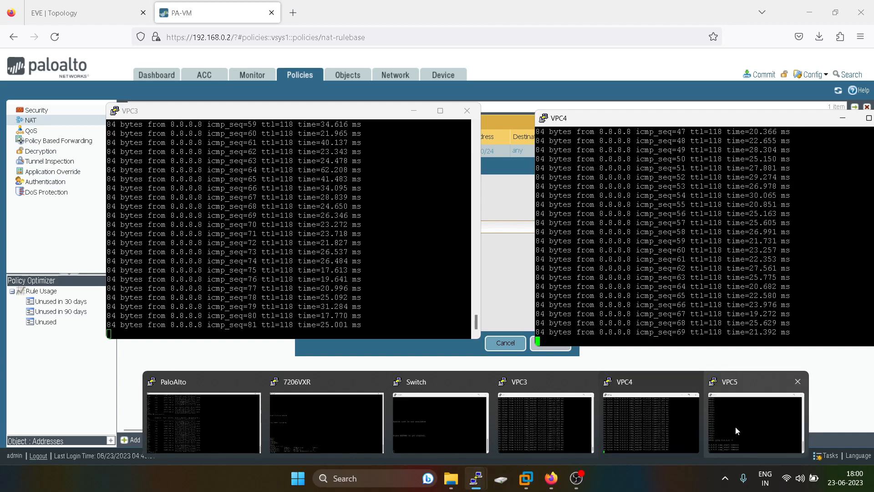
click(736, 426)
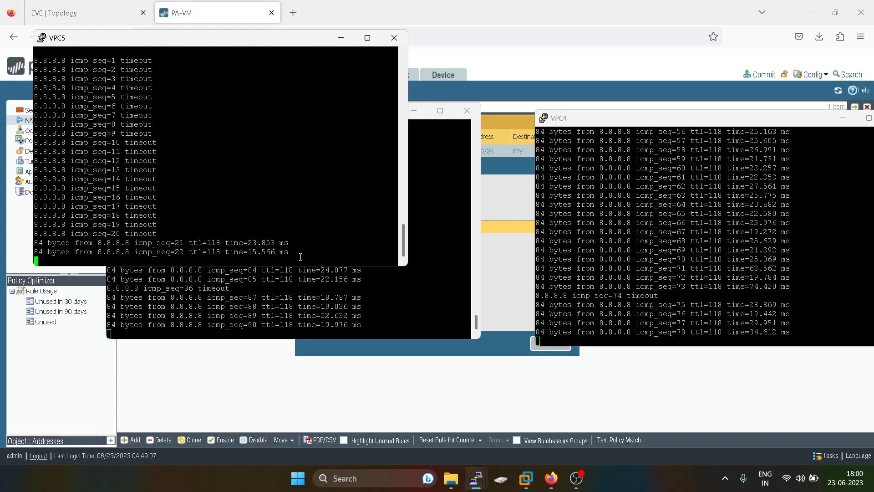
click(361, 381)
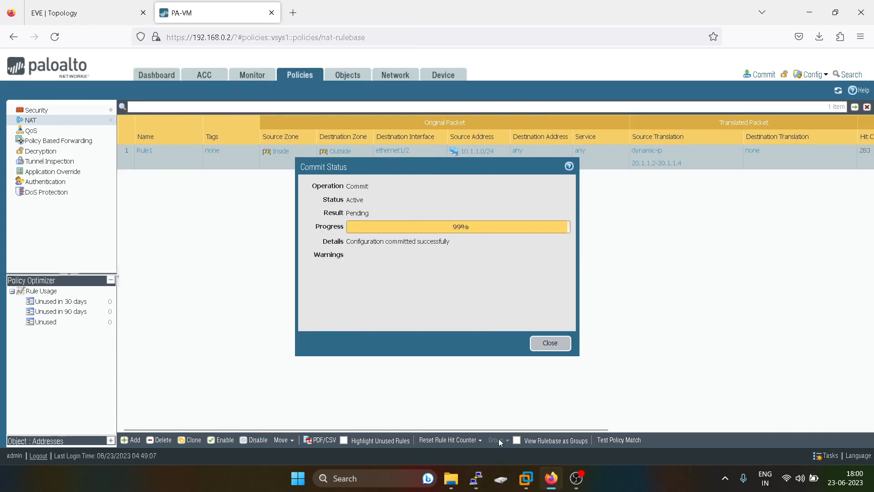
Run "show session all" twice in the PaloAlto console to examine the translated addresses, and dismiss the commit status
mouse_move(488, 472)
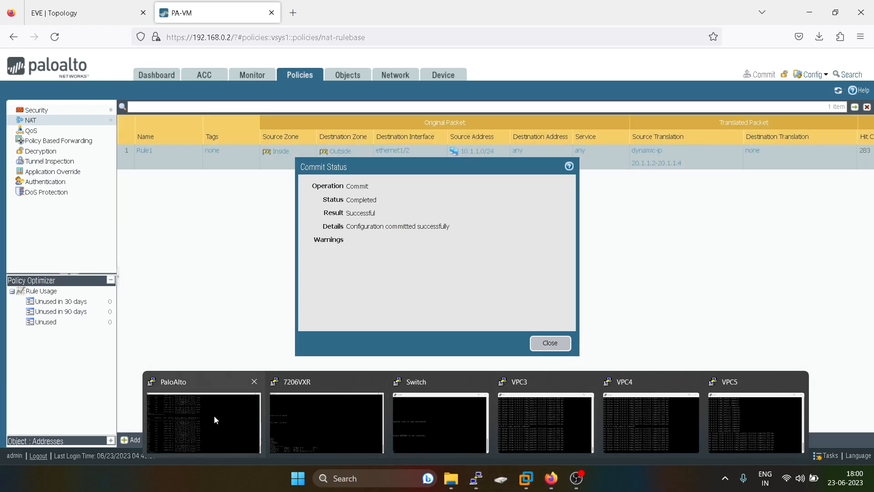
click(214, 415)
key(Up)
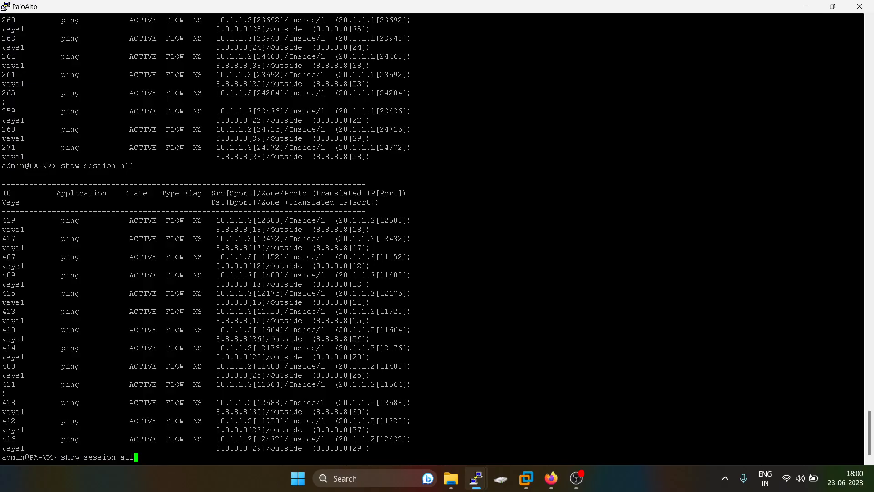
key(Return)
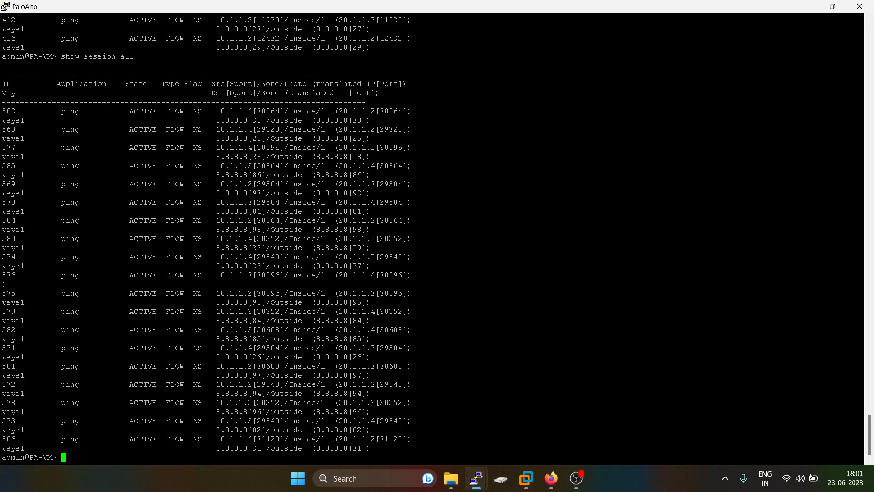
key(Up)
key(Return)
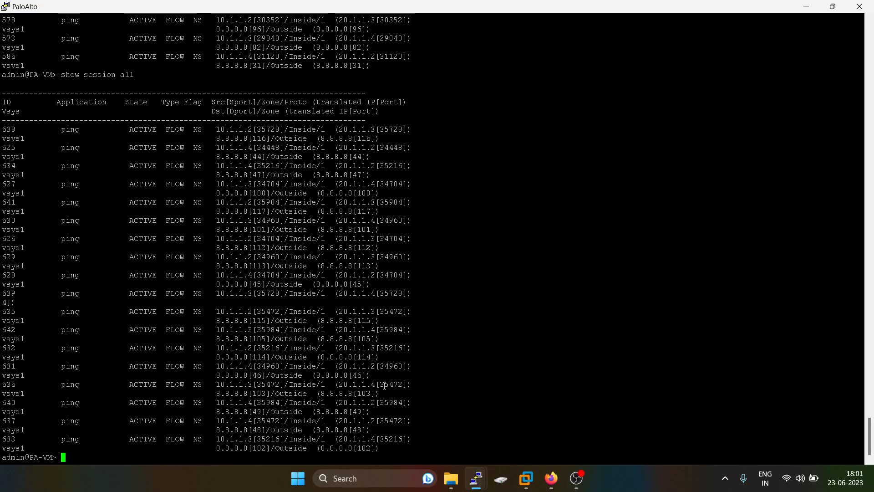
scroll(384, 385, up, 20)
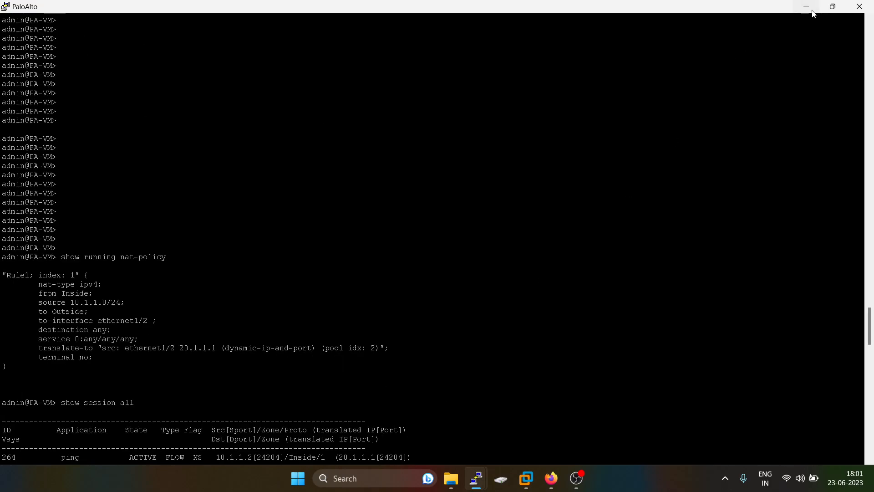
click(809, 8)
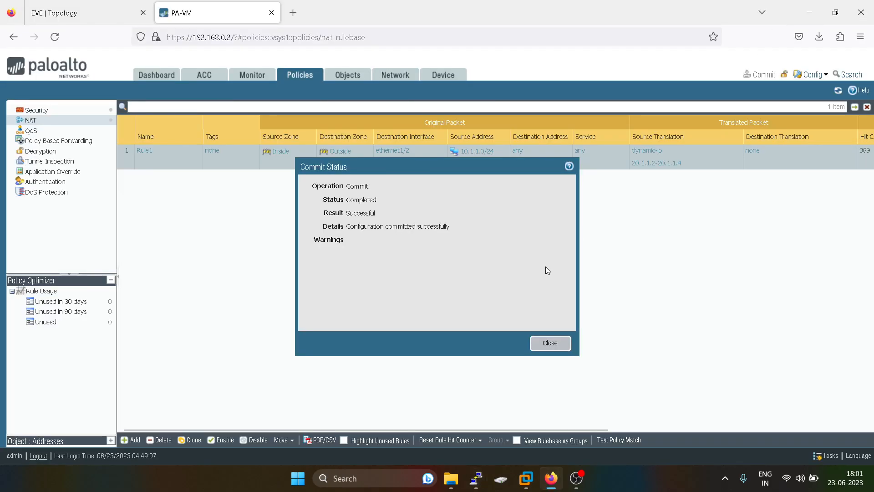
click(550, 343)
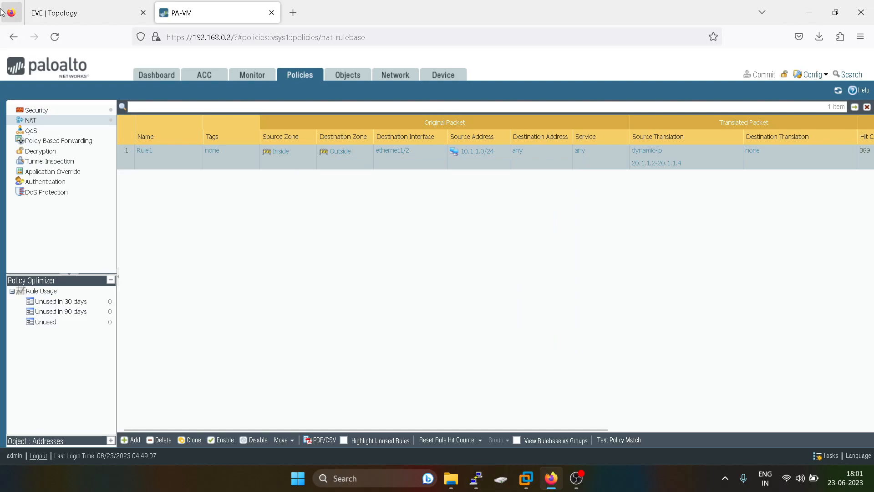
Compare the EVE lab topology with the source translation of Rule1 in the PA-VM NAT policy, ending on the topology
click(71, 17)
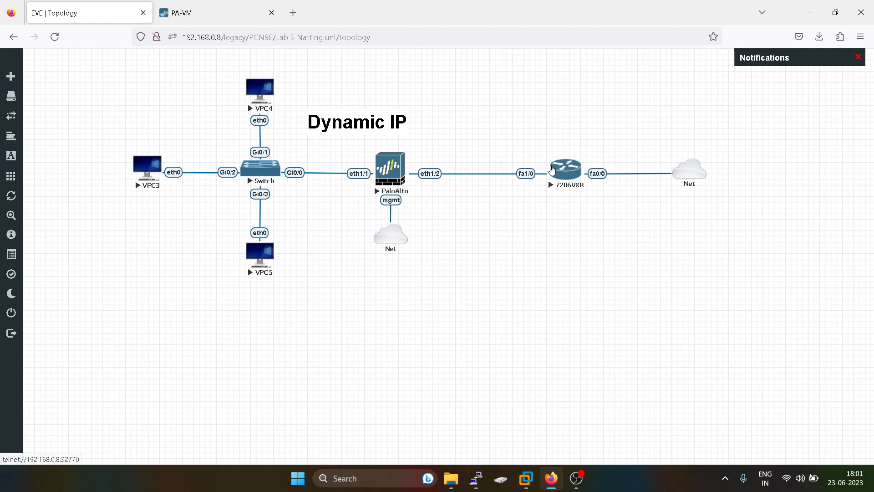
click(188, 12)
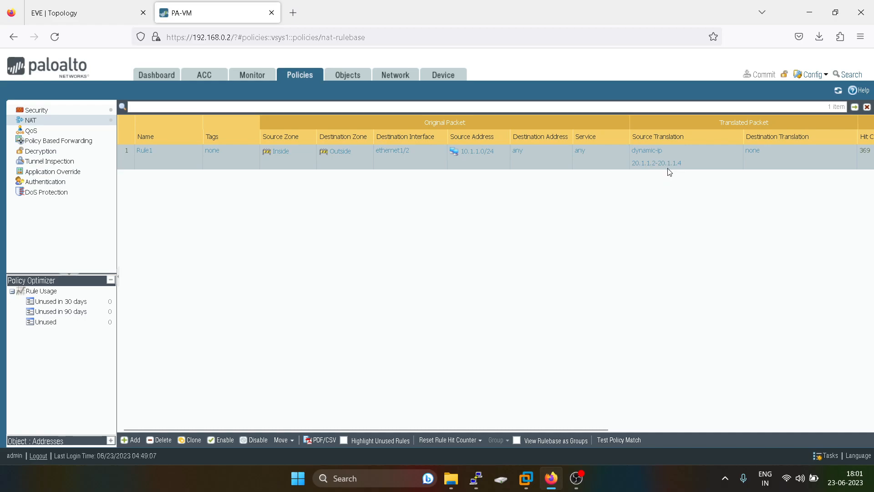
click(57, 15)
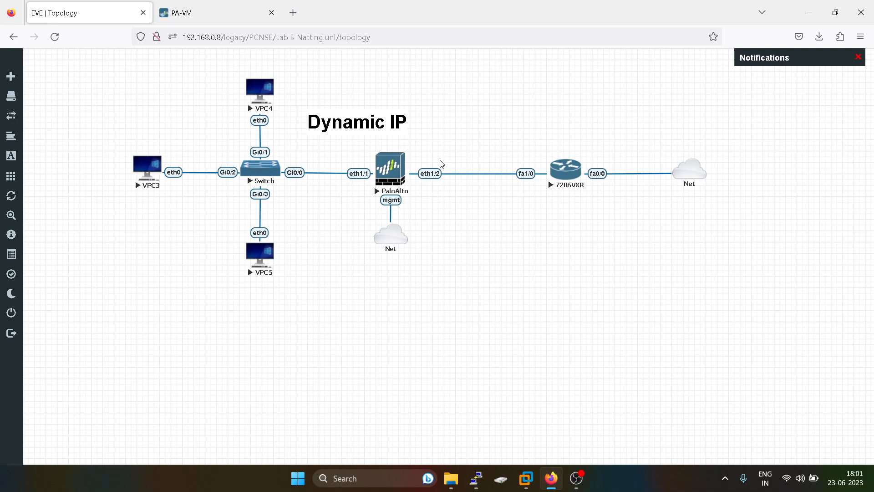
click(232, 6)
click(68, 14)
mouse_move(582, 476)
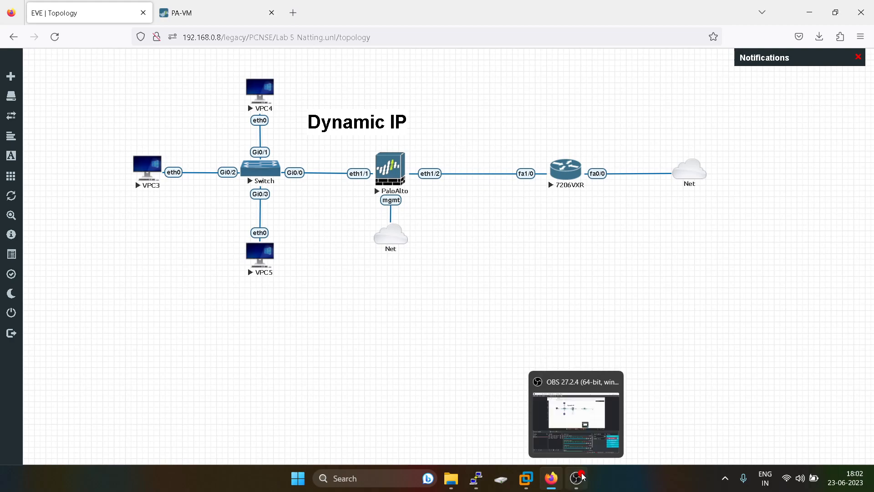